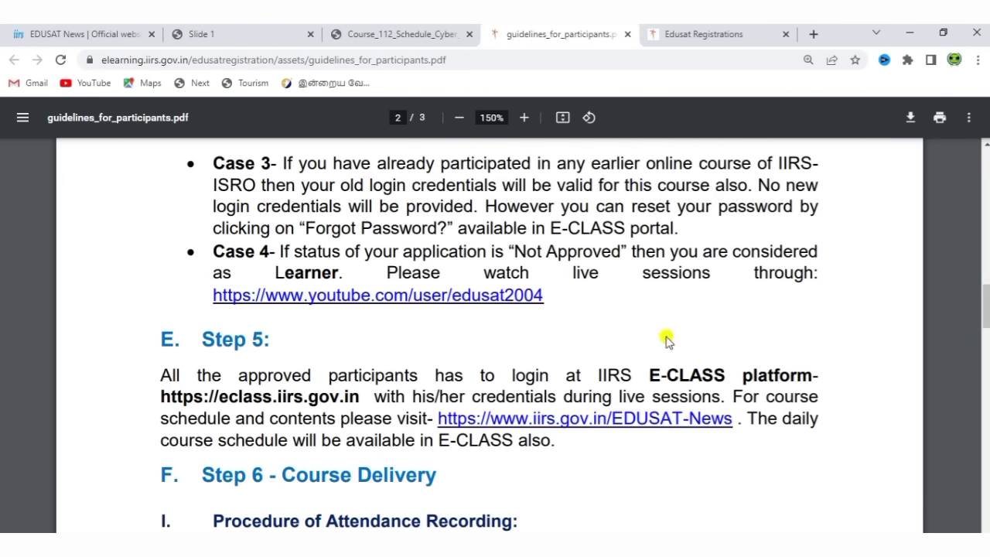
Scroll page 2 of the guidelines PDF from attendance recording down to the course feedback section
{"action": "scroll", "coordinate": [667, 341], "scroll_direction": "down", "scroll_amount": 1}
{"action": "scroll", "coordinate": [666, 341], "scroll_direction": "down", "scroll_amount": 5}
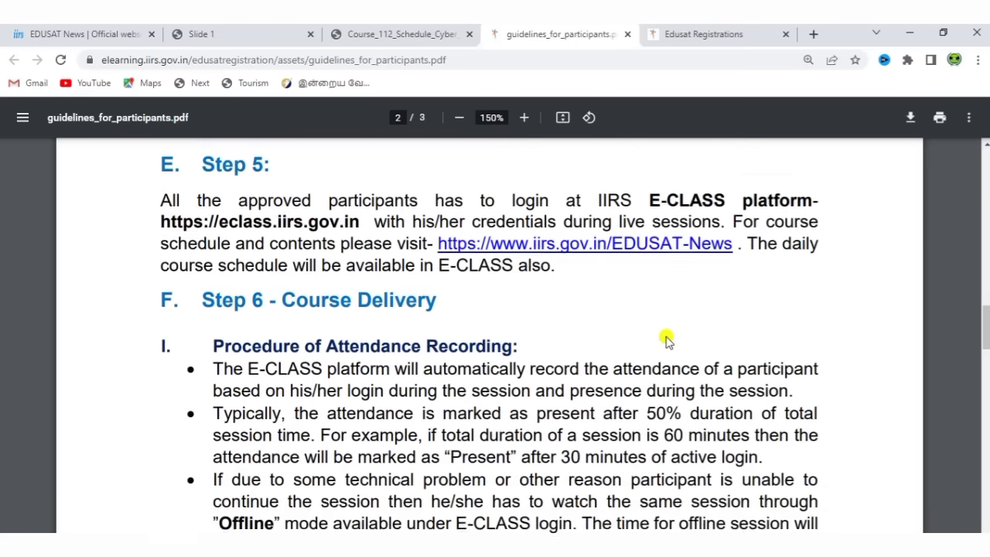
{"action": "scroll", "coordinate": [667, 340], "scroll_direction": "down", "scroll_amount": 4}
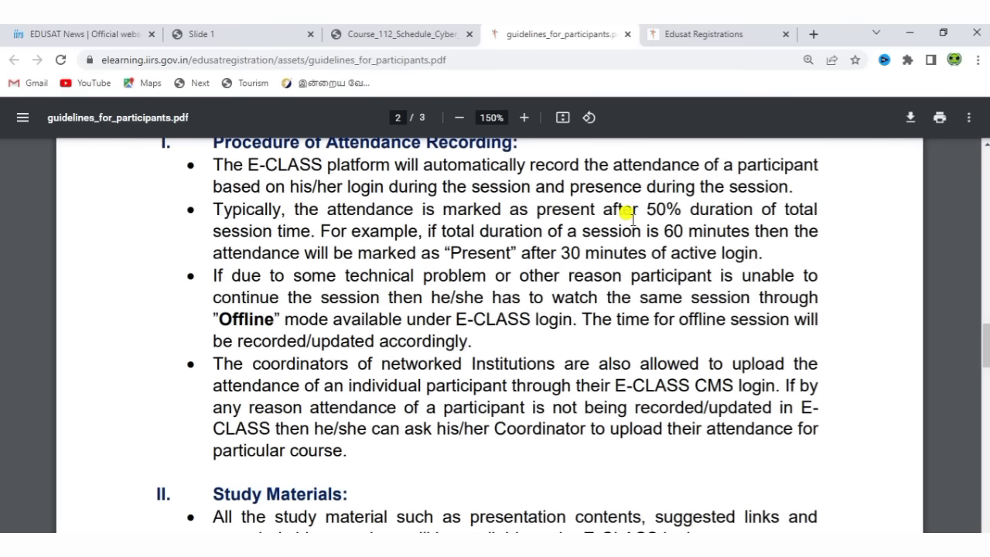
{"action": "scroll", "coordinate": [630, 216], "scroll_direction": "down", "scroll_amount": 3}
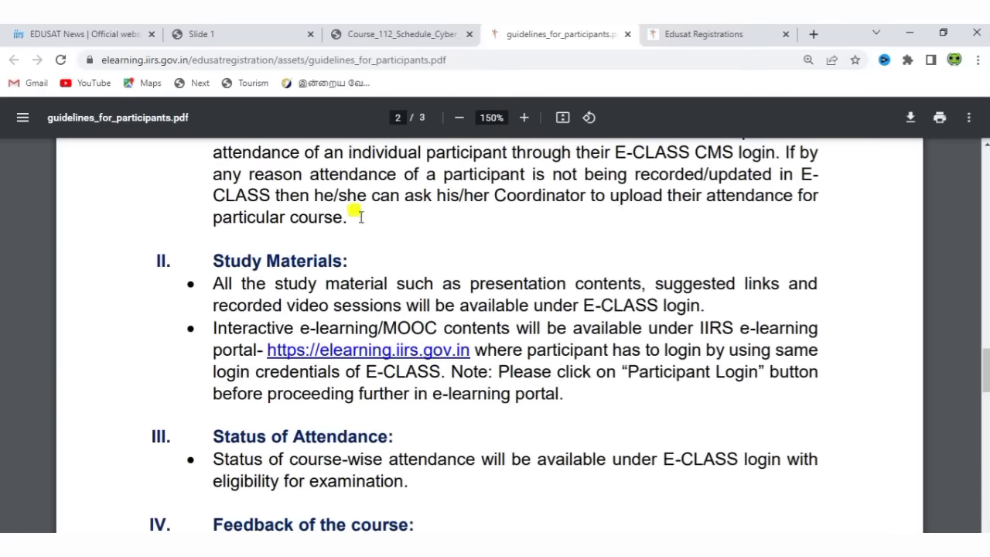
{"action": "scroll", "coordinate": [610, 430], "scroll_direction": "down", "scroll_amount": 1}
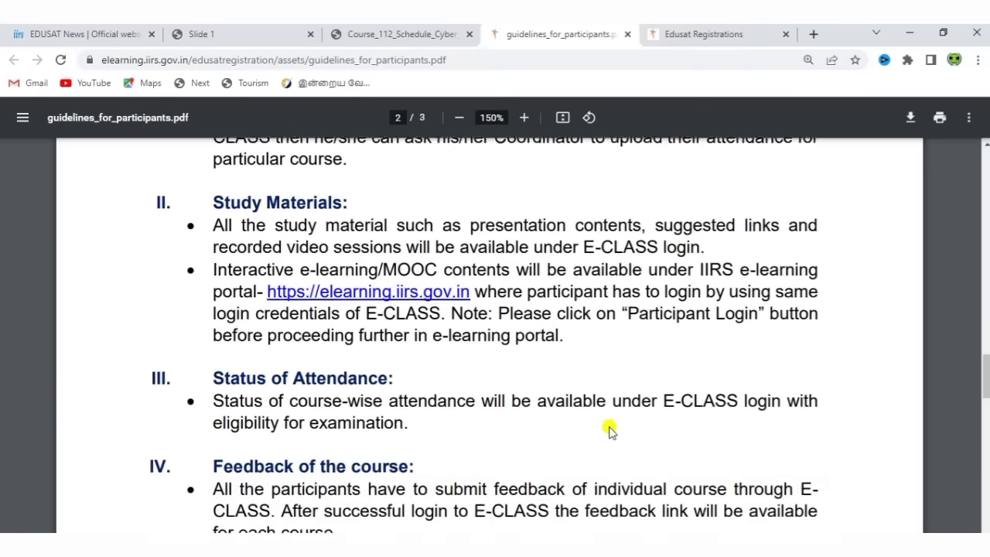
{"action": "scroll", "coordinate": [610, 430], "scroll_direction": "down", "scroll_amount": 3}
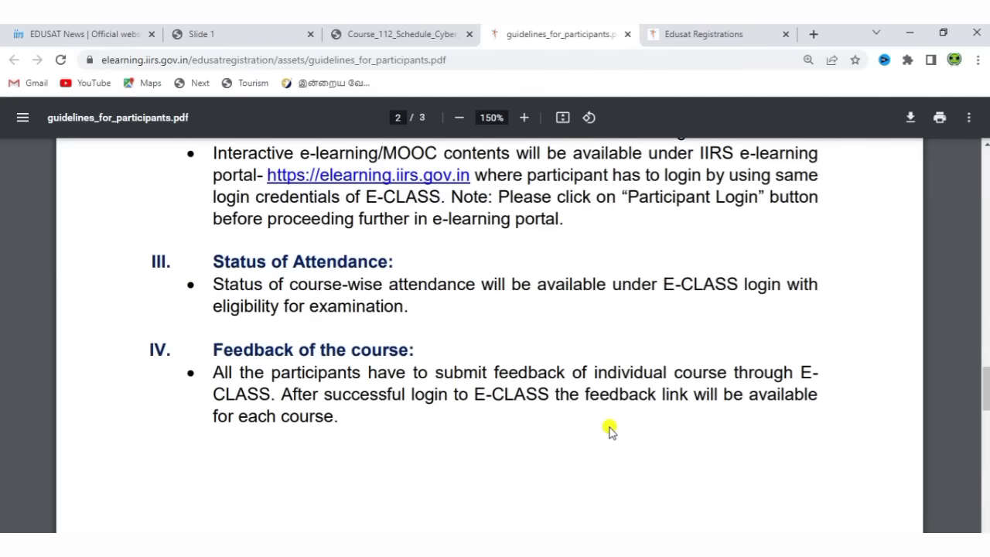
Read page 3's examination, certificate and technical support rules to the end, then scroll back up
{"action": "scroll", "coordinate": [610, 430], "scroll_direction": "down", "scroll_amount": 3}
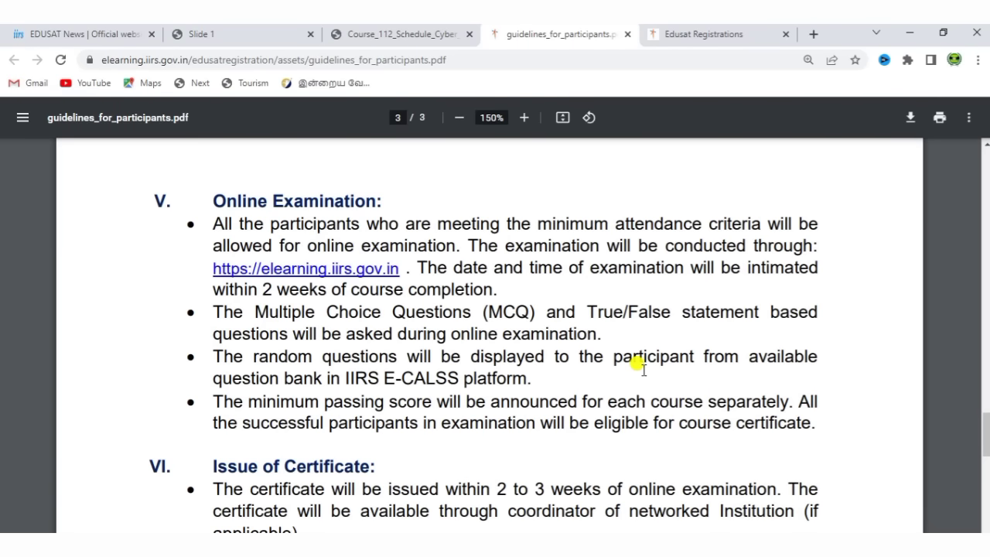
{"action": "scroll", "coordinate": [639, 366], "scroll_direction": "down", "scroll_amount": 3}
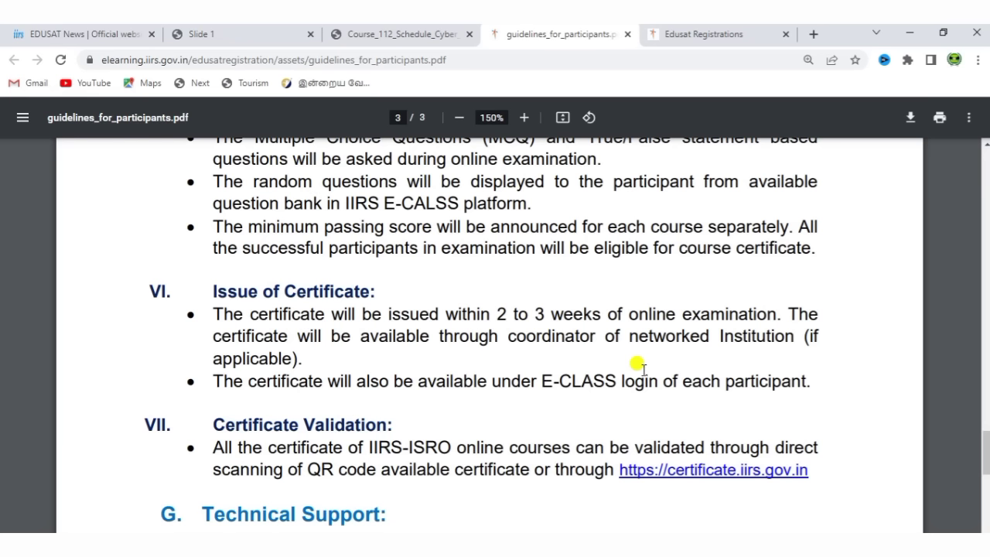
{"action": "scroll", "coordinate": [641, 368], "scroll_direction": "down", "scroll_amount": 1}
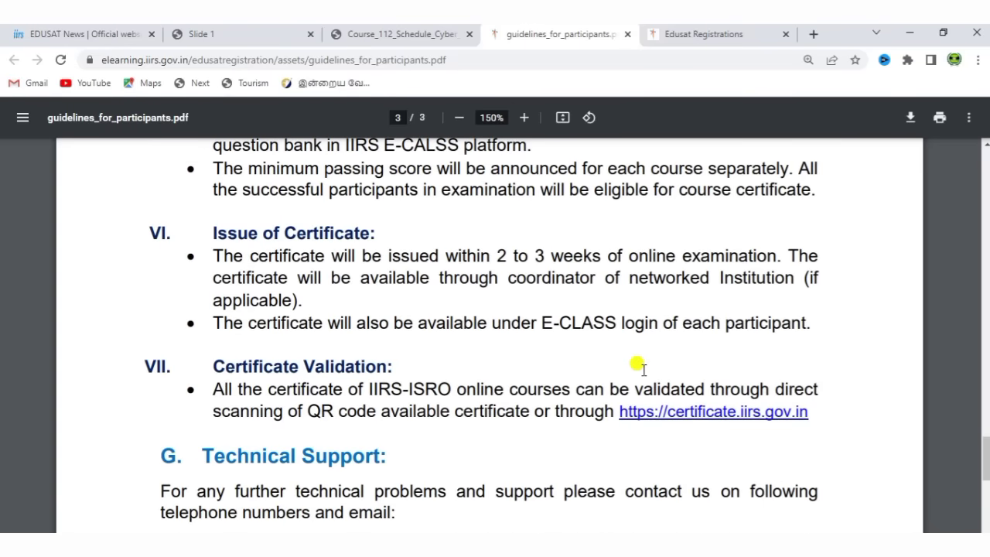
{"action": "scroll", "coordinate": [641, 367], "scroll_direction": "down", "scroll_amount": 5}
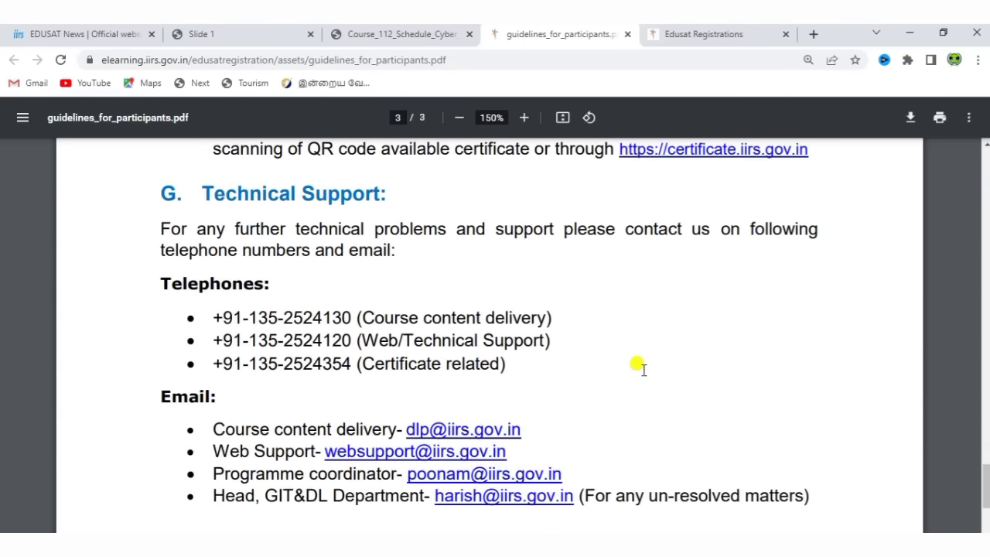
{"action": "scroll", "coordinate": [642, 368], "scroll_direction": "down", "scroll_amount": 5}
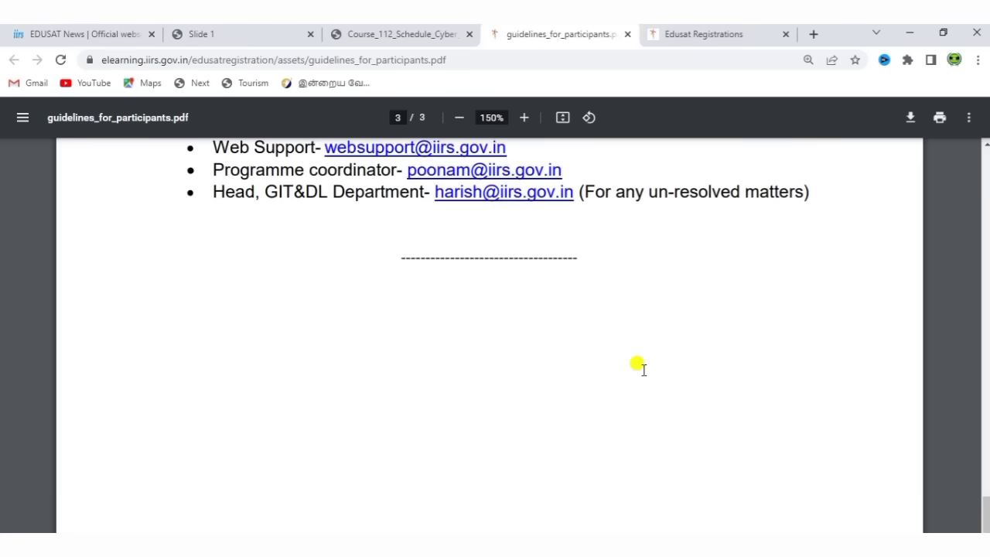
{"action": "scroll", "coordinate": [641, 368], "scroll_direction": "up", "scroll_amount": 15}
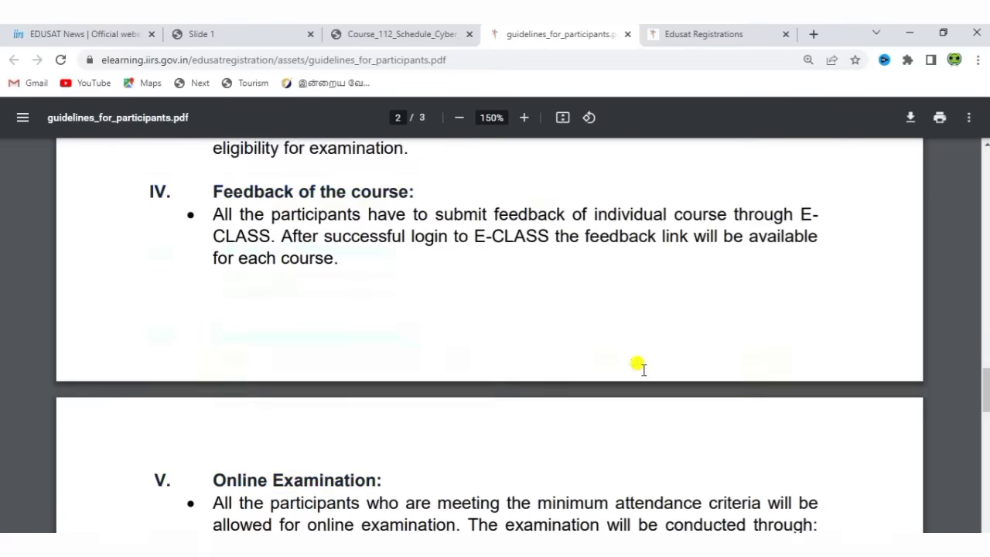
{"action": "scroll", "coordinate": [641, 367], "scroll_direction": "up", "scroll_amount": 20}
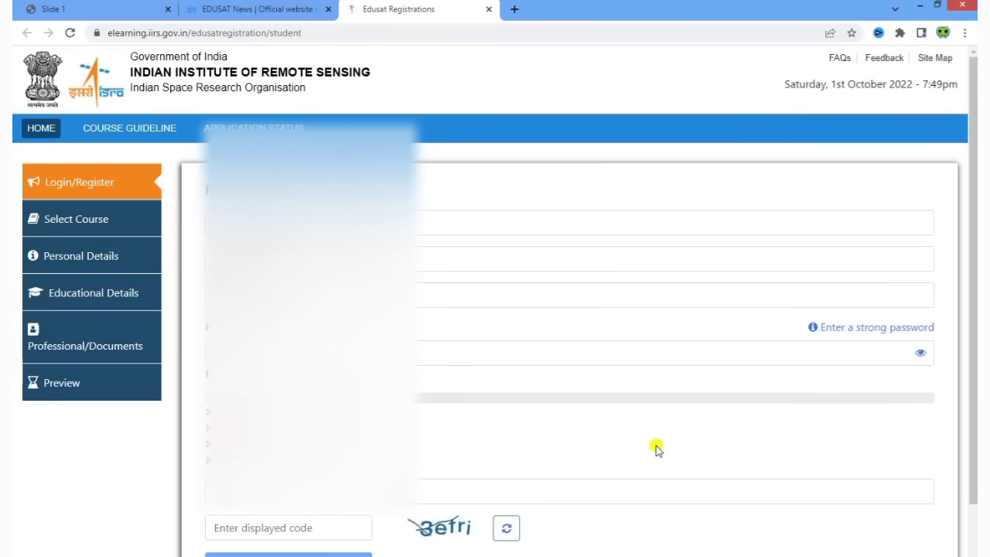
Fill in the first registration field and pick an option from the second field's dropdown
{"action": "left_click", "coordinate": [536, 223]}
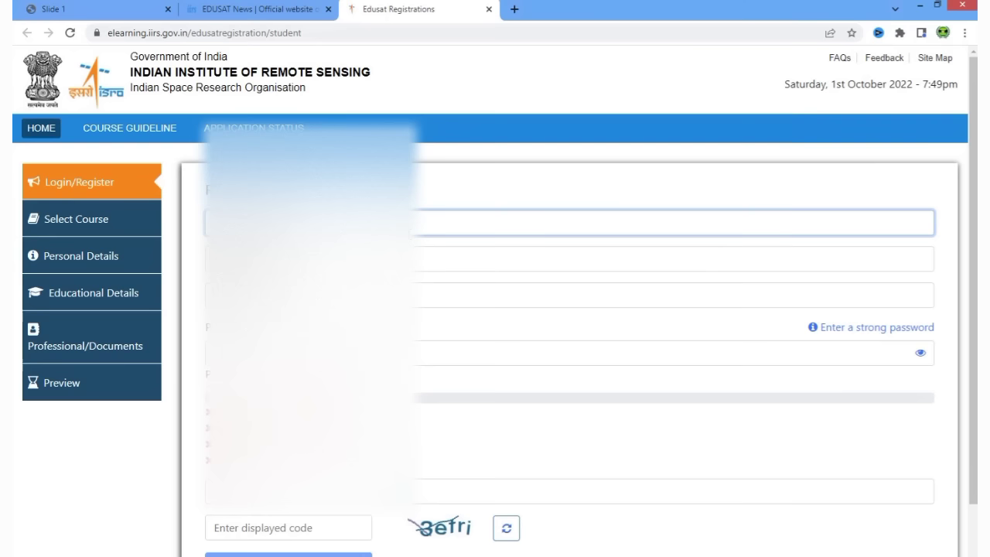
{"action": "key", "text": "Tab"}
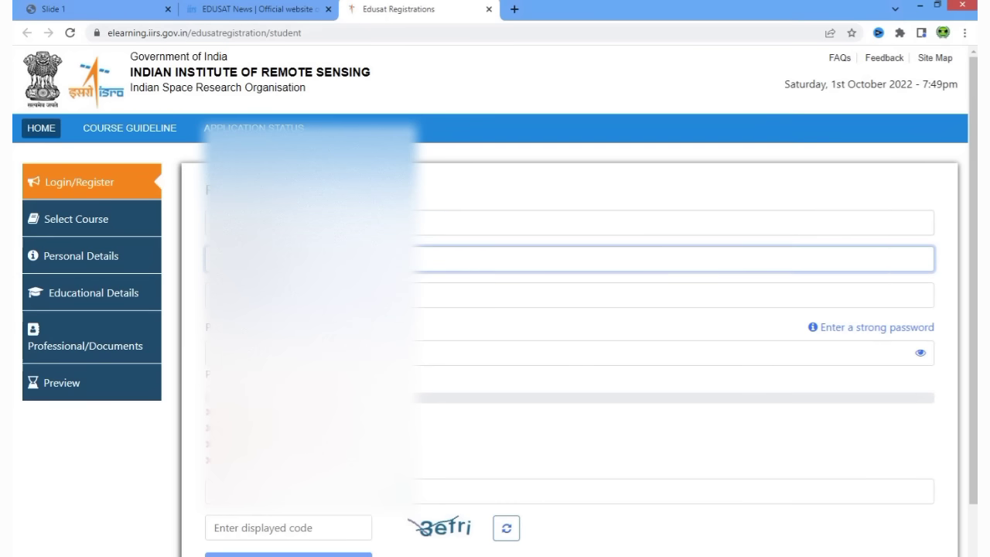
{"action": "key", "text": "space"}
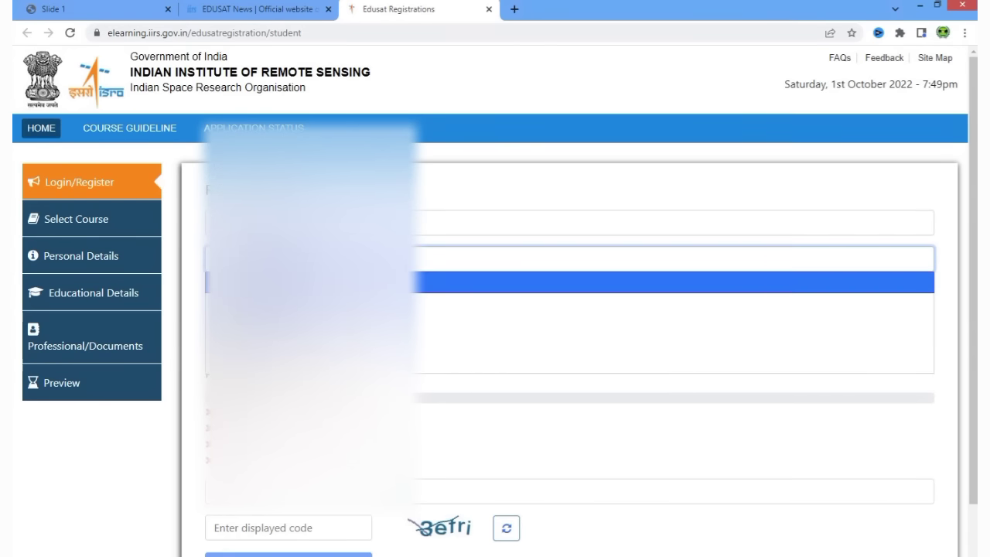
{"action": "key", "text": "Down"}
{"action": "key", "text": "Return"}
{"action": "key", "text": "Tab"}
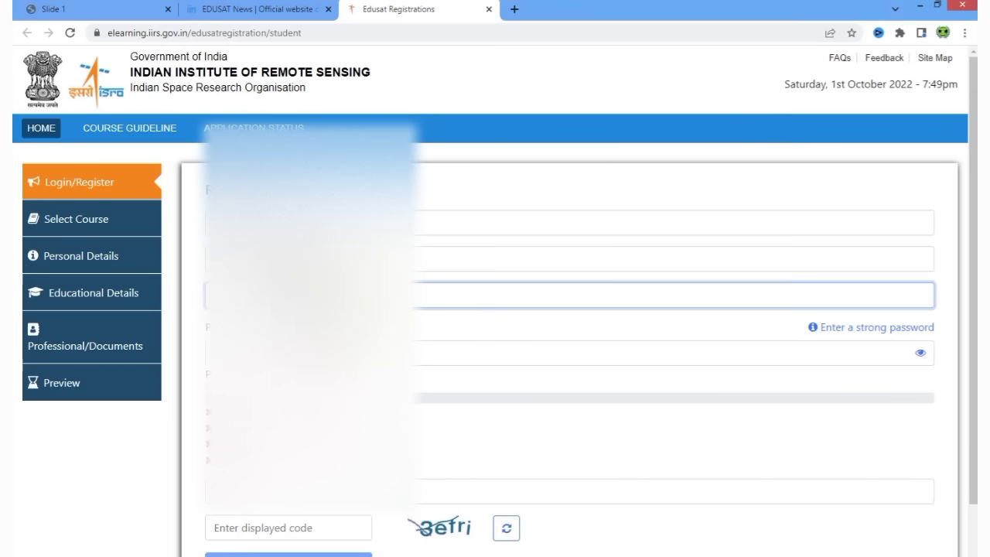
Enter a strong password for the new account and dismiss the browser's password suggestion
{"action": "left_click", "coordinate": [619, 353]}
{"action": "type", "text": "a"}
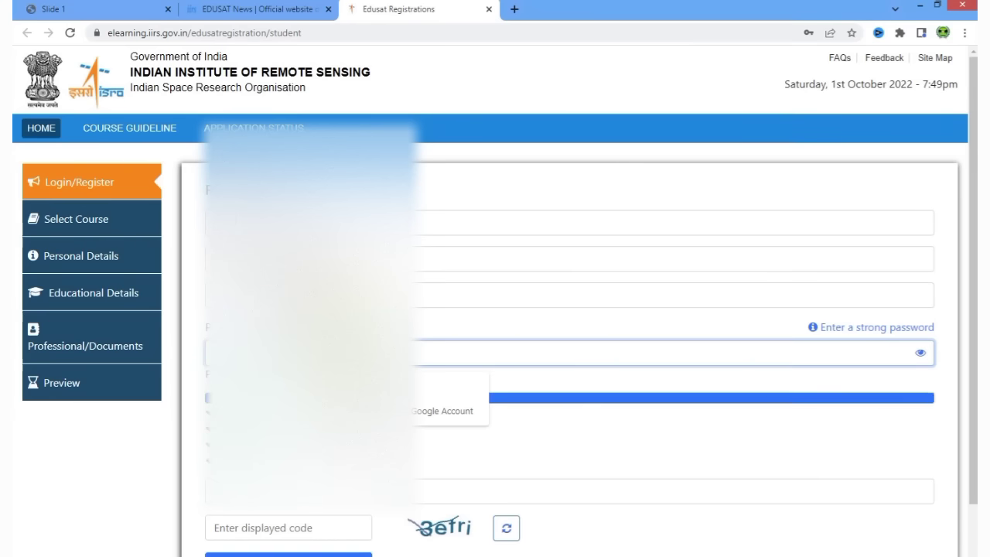
{"action": "left_click", "coordinate": [599, 433]}
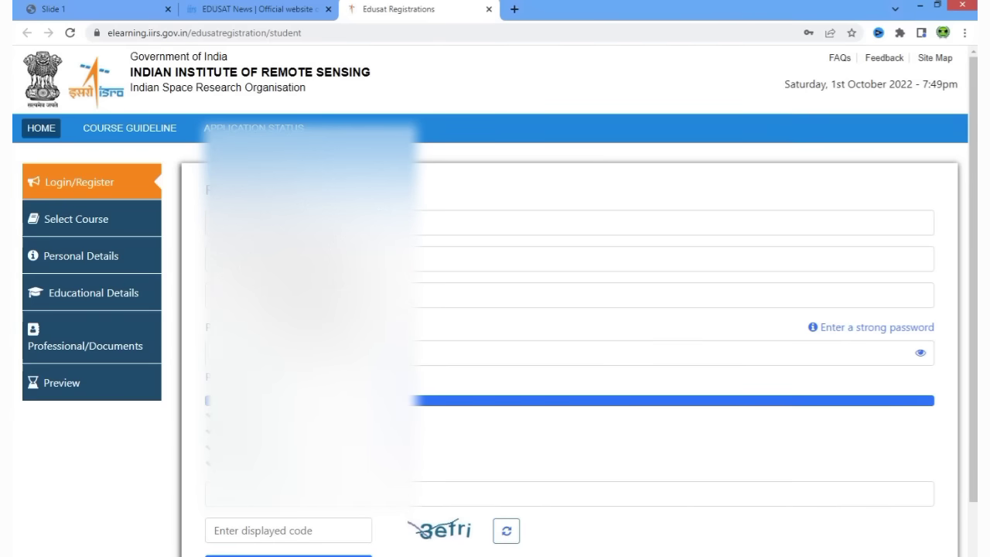
{"action": "scroll", "coordinate": [496, 309], "scroll_direction": "down", "scroll_amount": 1}
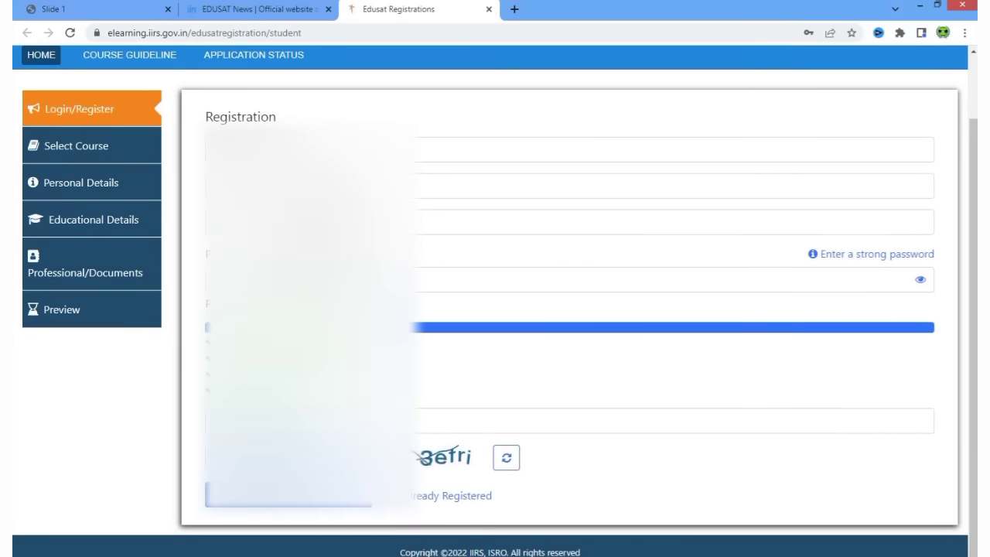
Enter the captcha verification code and register, noting the check-email-for-activation instruction
{"action": "left_click", "coordinate": [568, 421]}
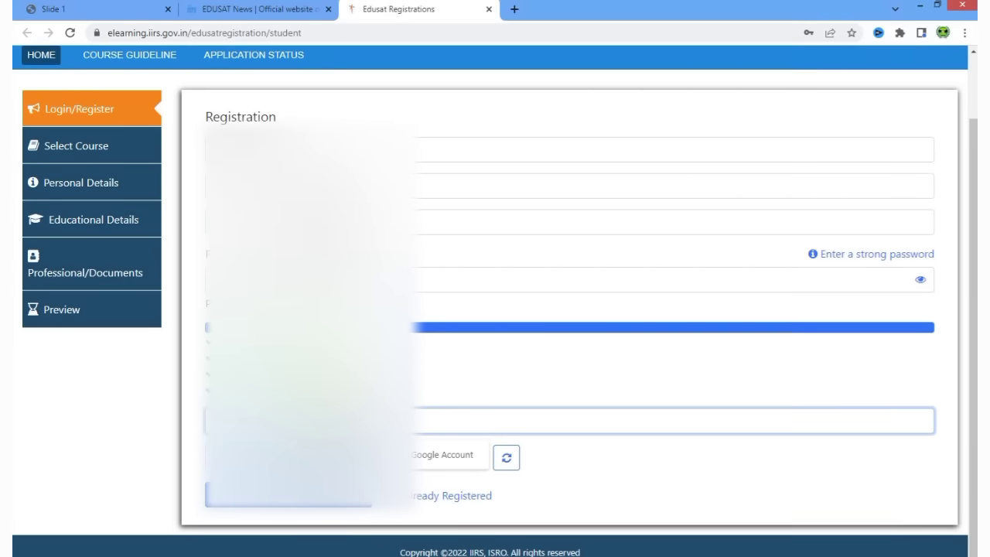
{"action": "left_click", "coordinate": [138, 422]}
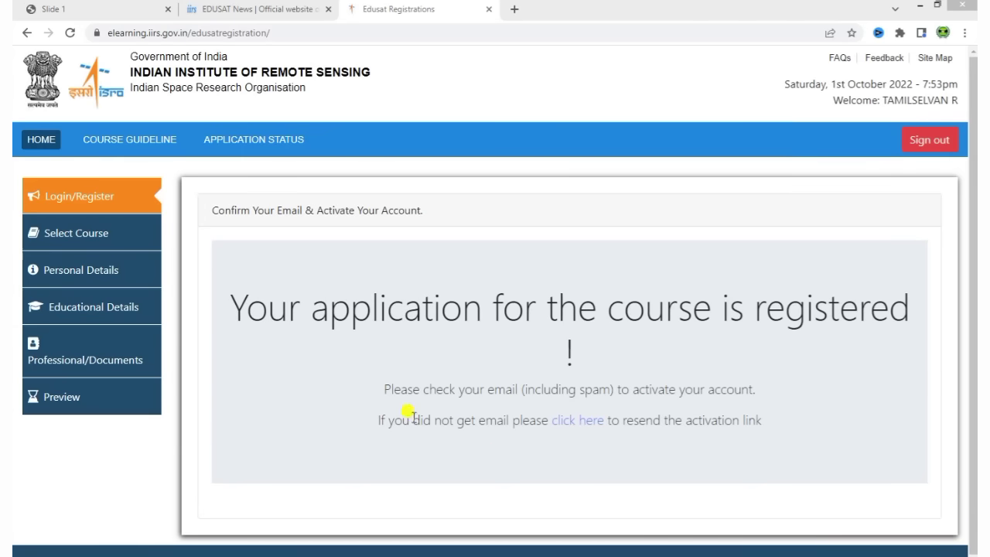
{"action": "left_click_drag", "start_coordinate": [384, 390], "coordinate": [737, 390]}
{"action": "left_click", "coordinate": [663, 501]}
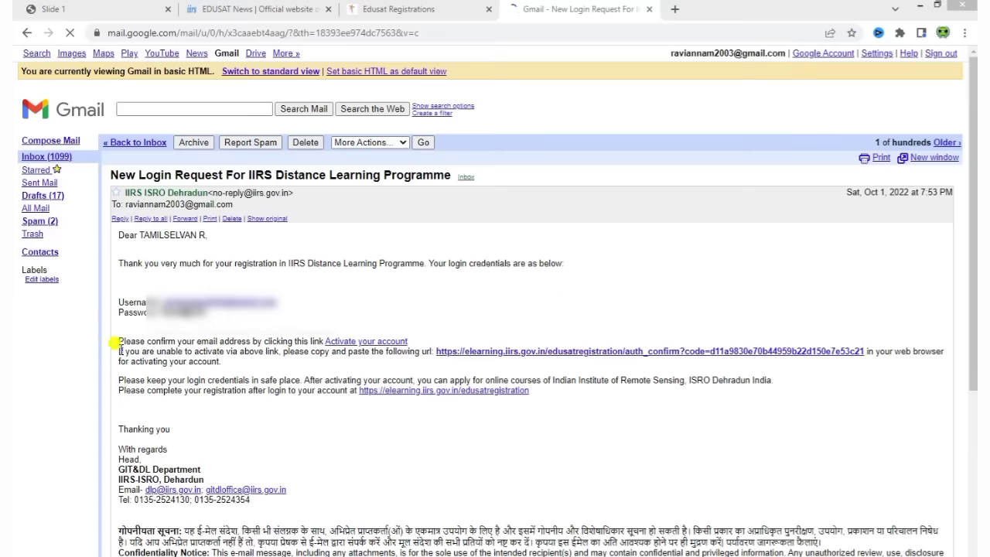
Follow the 'Activate your account' link in the IIRS New Login Request email
{"action": "left_click", "coordinate": [359, 343]}
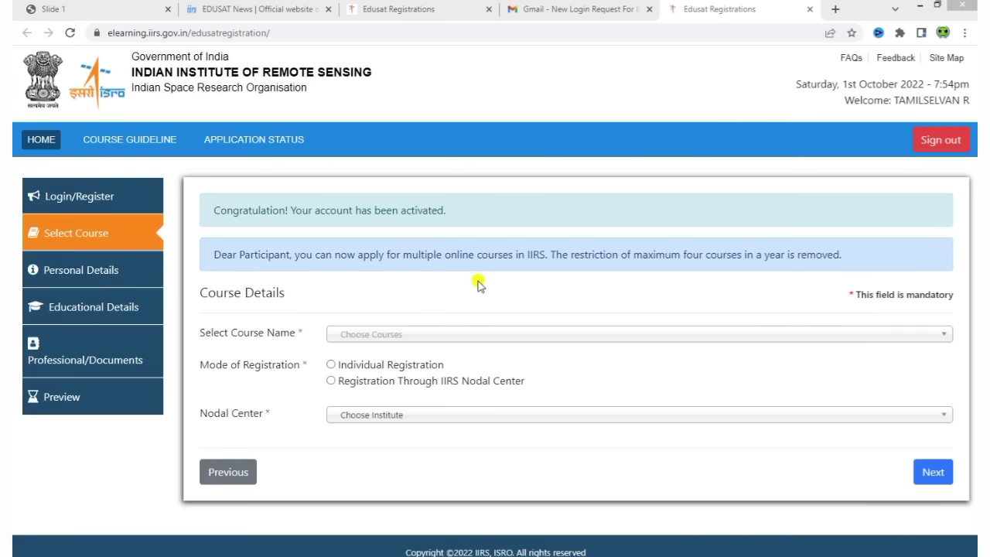
Select the Geo-data sharing and Cyber Security course with Individual Registration
{"action": "left_click", "coordinate": [378, 338]}
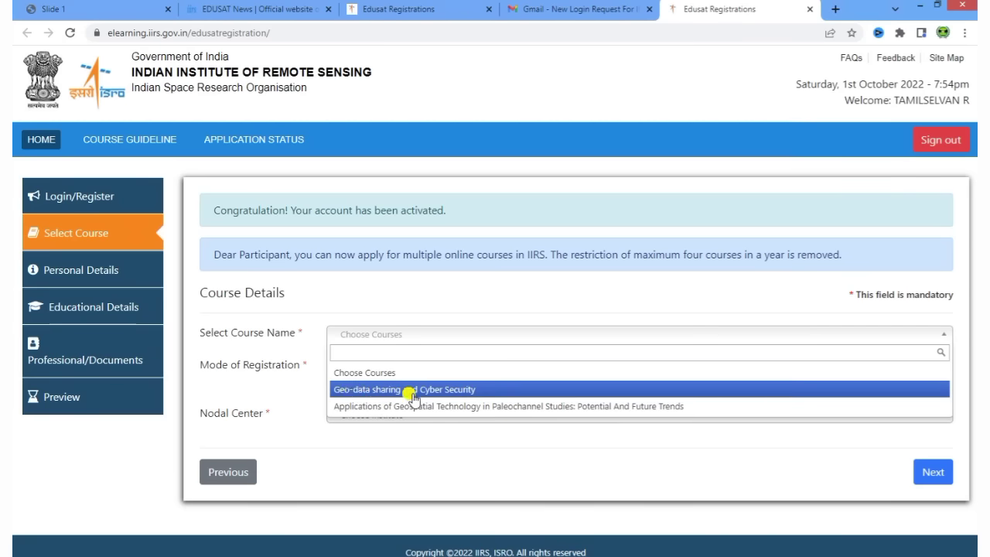
{"action": "left_click", "coordinate": [445, 393]}
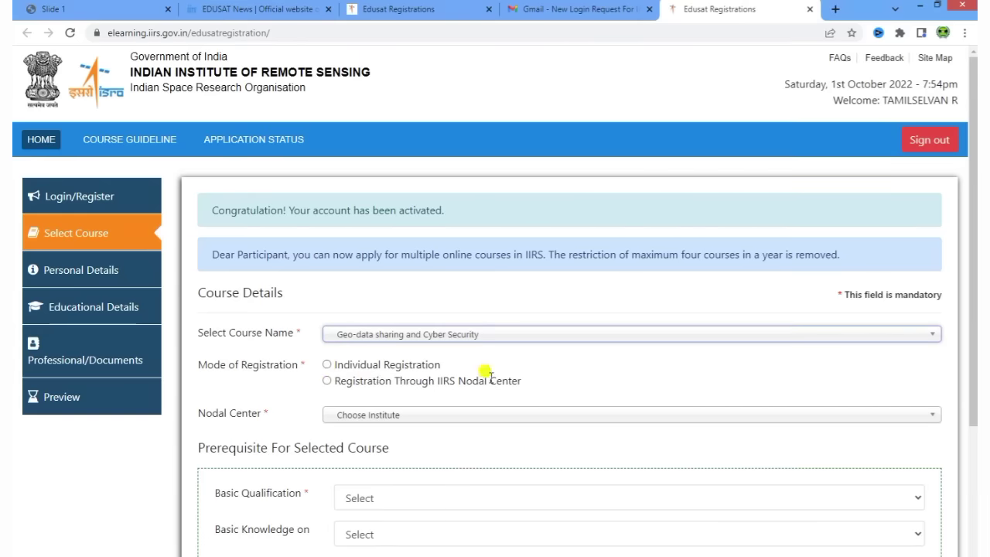
{"action": "left_click", "coordinate": [327, 365]}
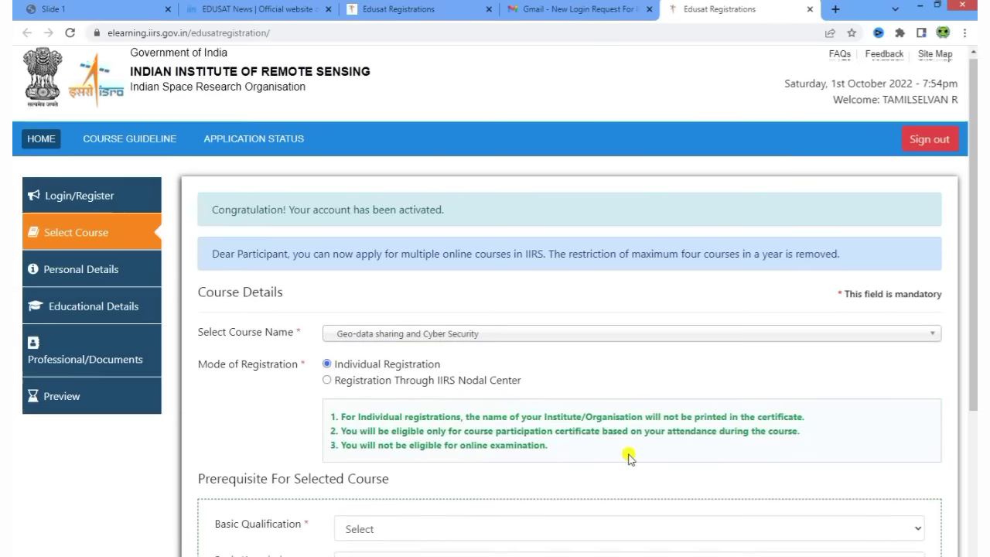
{"action": "scroll", "coordinate": [629, 458], "scroll_direction": "down", "scroll_amount": 2}
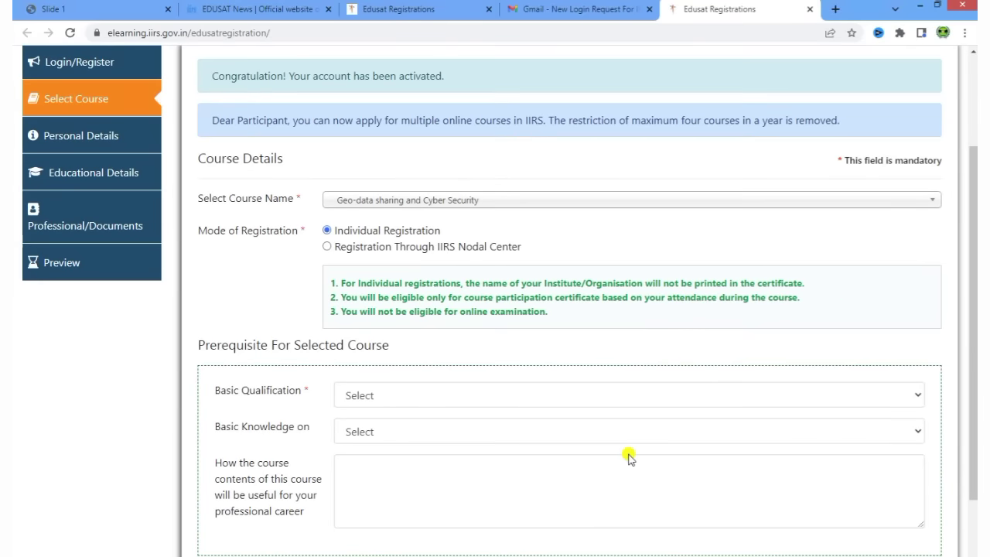
{"action": "scroll", "coordinate": [628, 458], "scroll_direction": "down", "scroll_amount": 1}
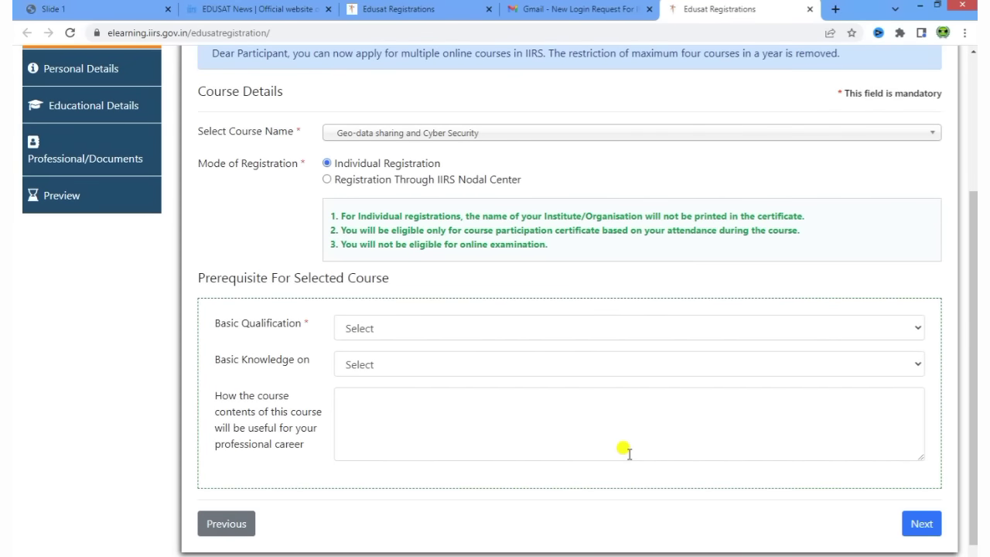
Set basic qualification to Graduation, leave basic knowledge at Select, and start the career-usefulness answer
{"action": "left_click_drag", "start_coordinate": [198, 277], "coordinate": [409, 286]}
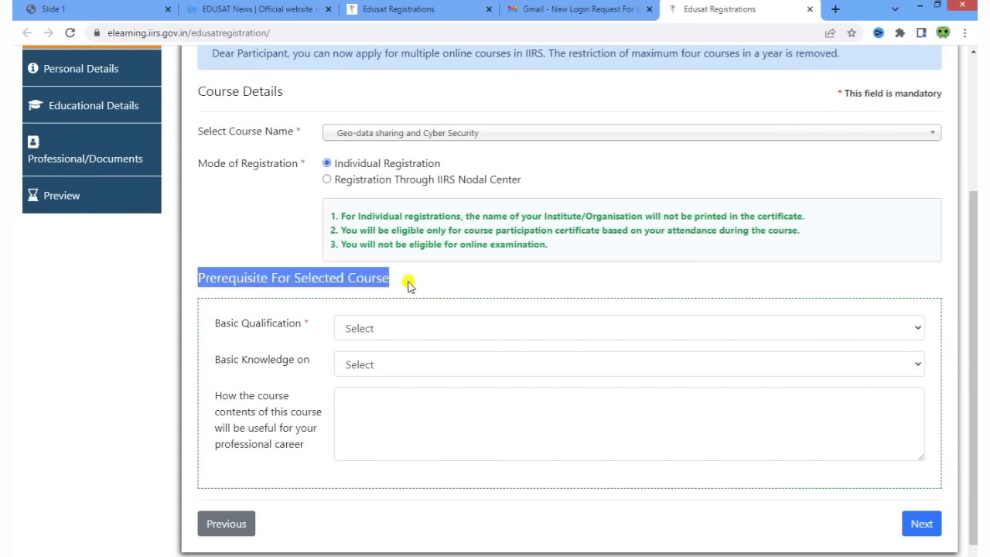
{"action": "left_click", "coordinate": [422, 280]}
{"action": "left_click", "coordinate": [373, 334]}
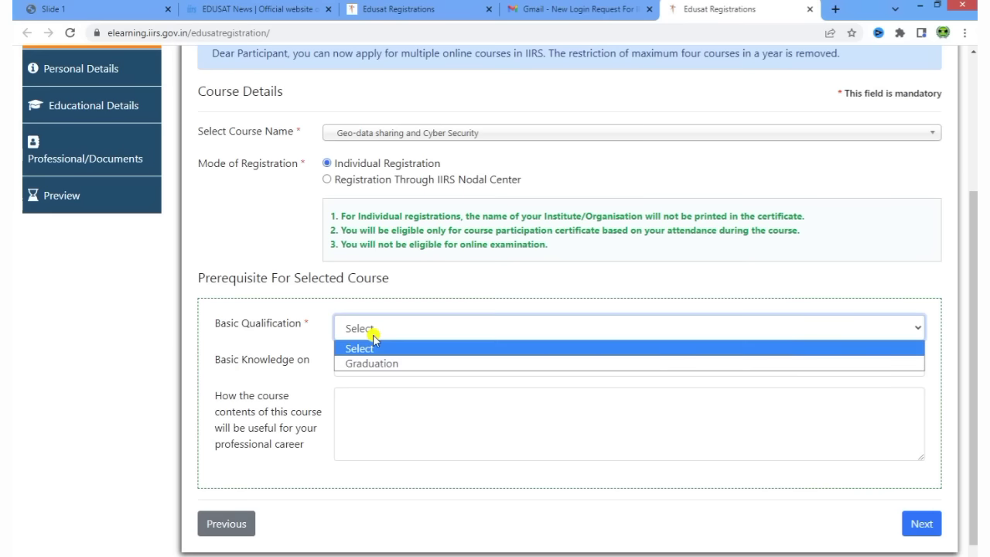
{"action": "left_click", "coordinate": [379, 364]}
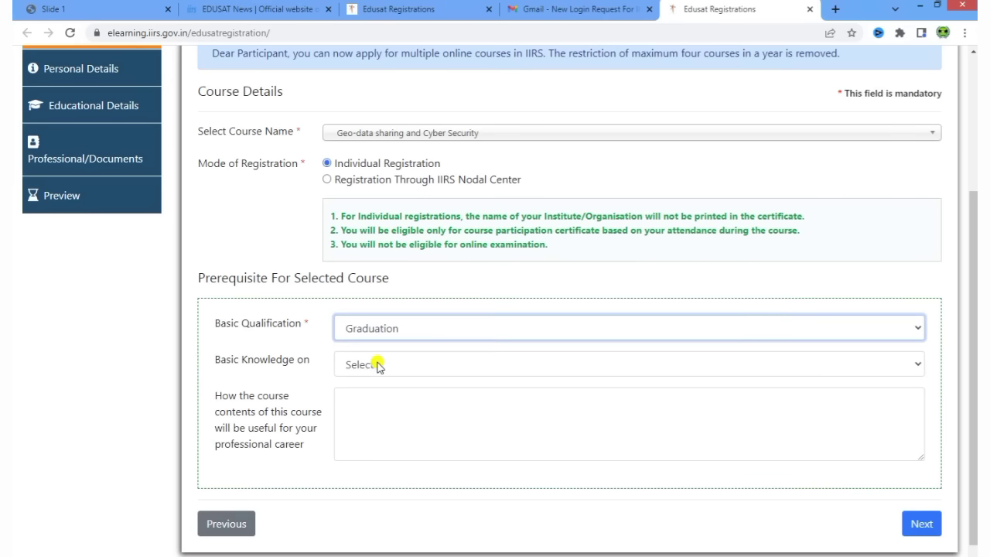
{"action": "scroll", "coordinate": [309, 379], "scroll_direction": "down", "scroll_amount": 1}
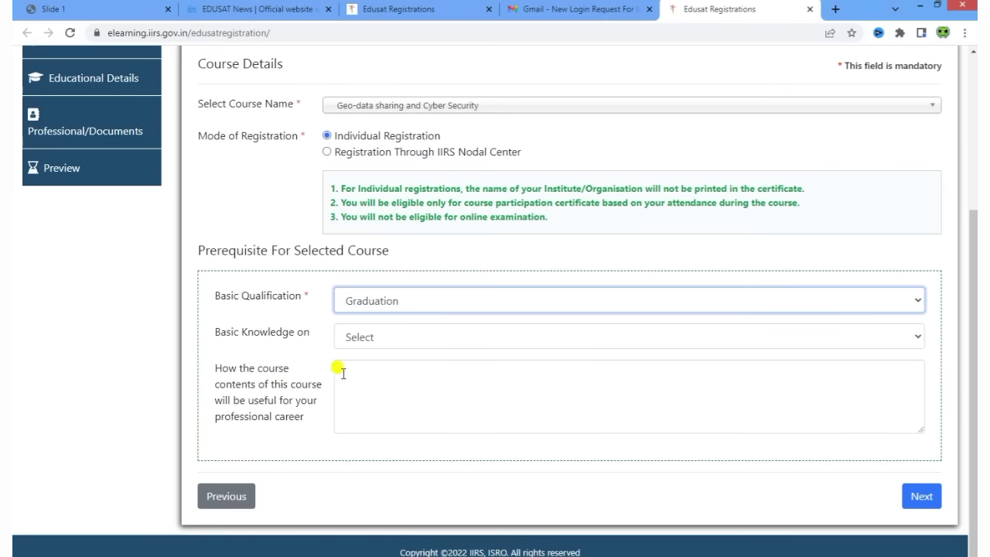
{"action": "left_click", "coordinate": [370, 343]}
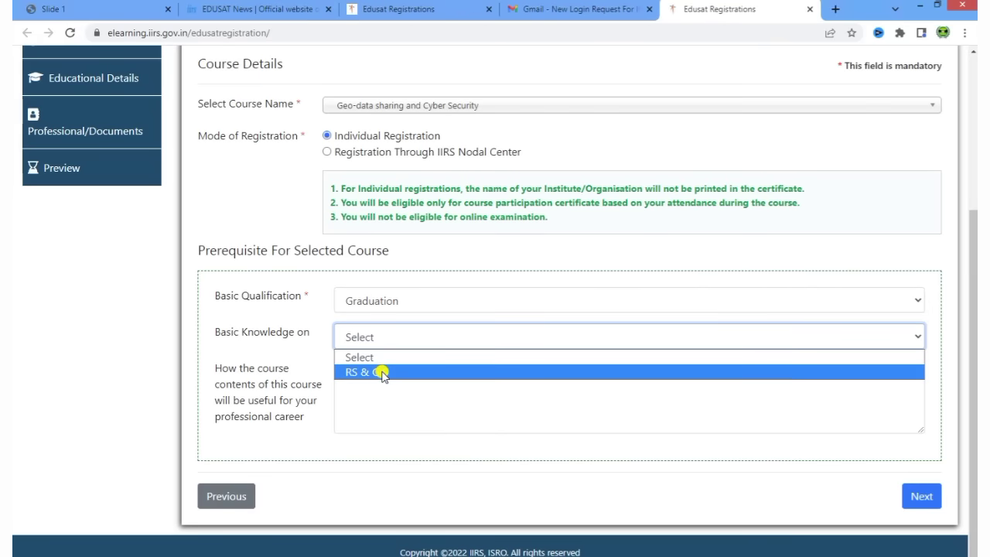
{"action": "left_click", "coordinate": [383, 373]}
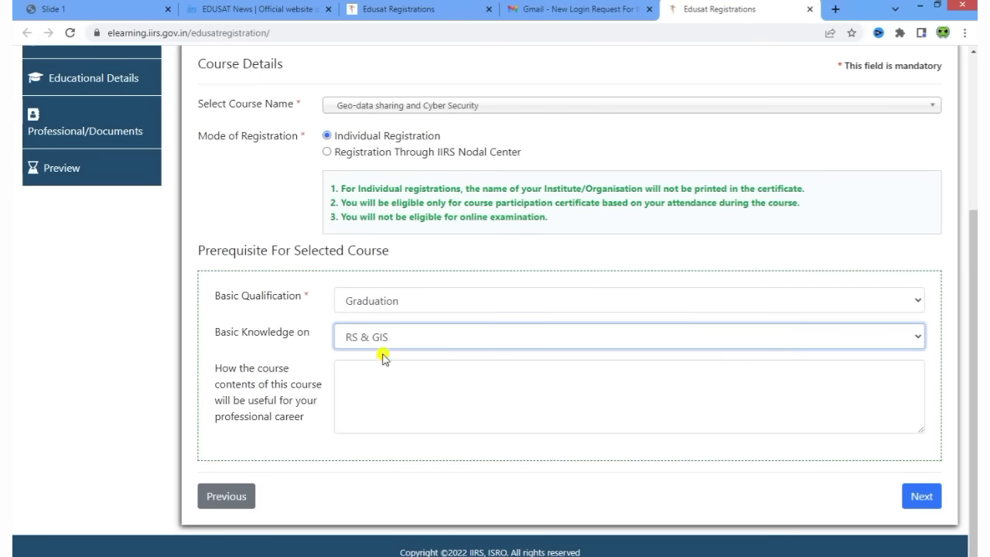
{"action": "left_click", "coordinate": [383, 341]}
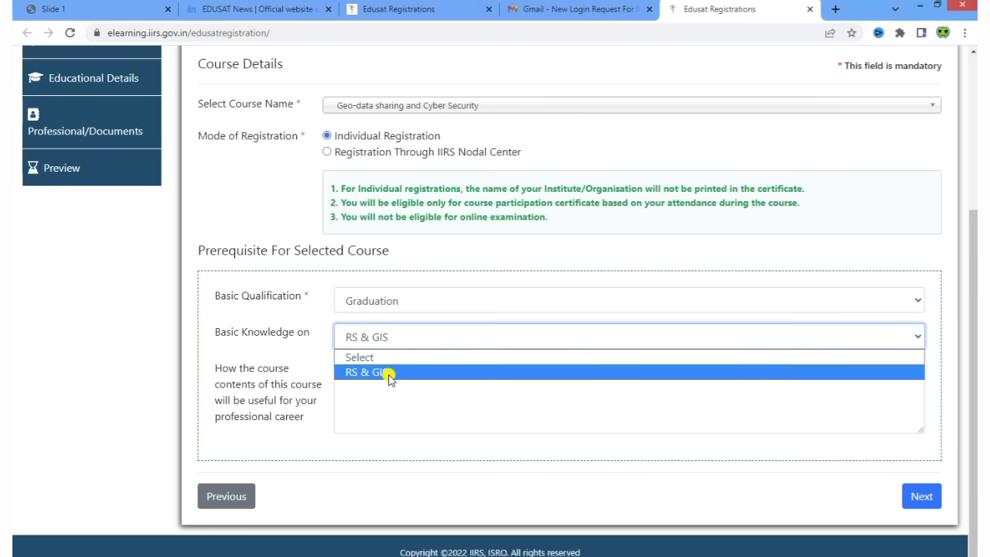
{"action": "left_click", "coordinate": [383, 359]}
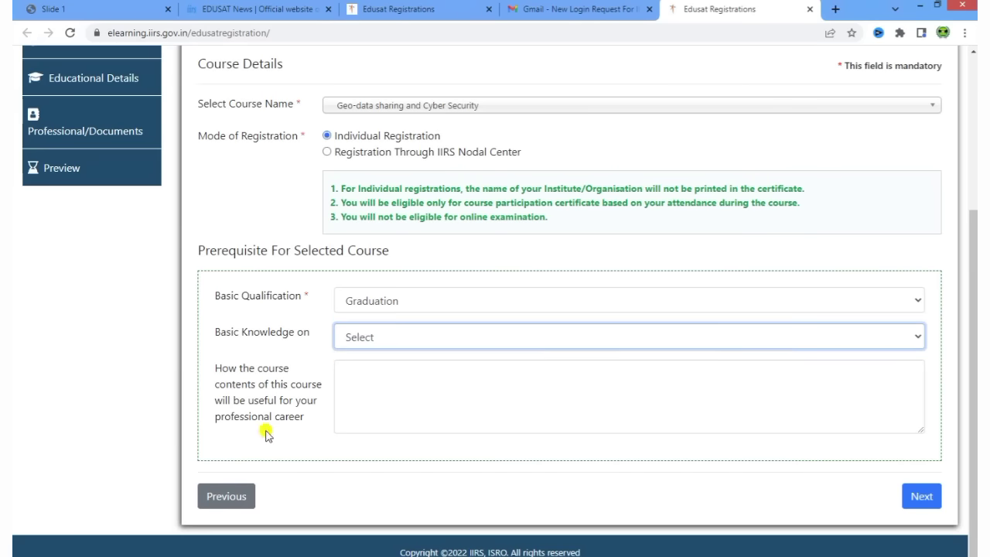
{"action": "left_click_drag", "start_coordinate": [215, 366], "coordinate": [307, 416]}
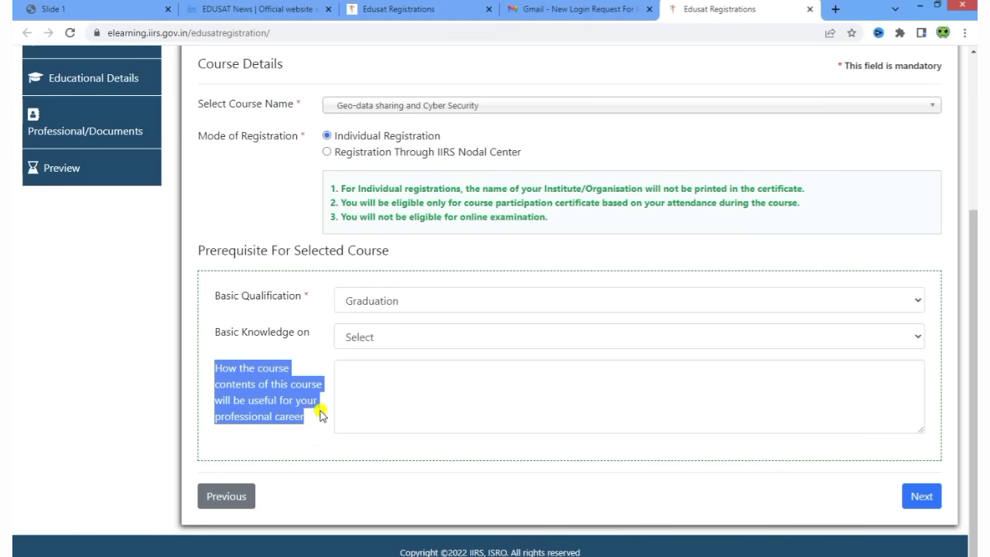
{"action": "left_click", "coordinate": [393, 392]}
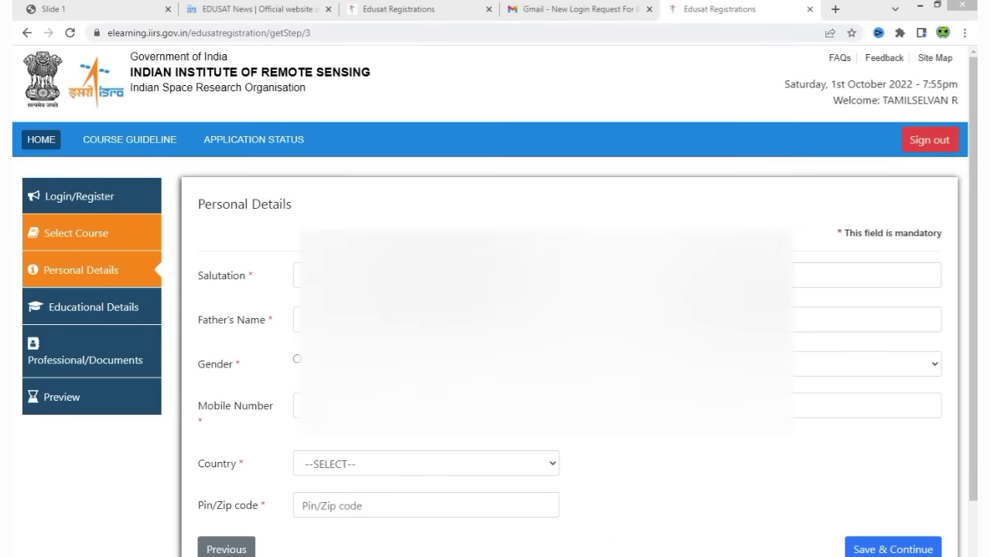
Move to Personal Details, choose salutation Mr., and enter the applicant's full name
{"action": "left_click", "coordinate": [515, 222]}
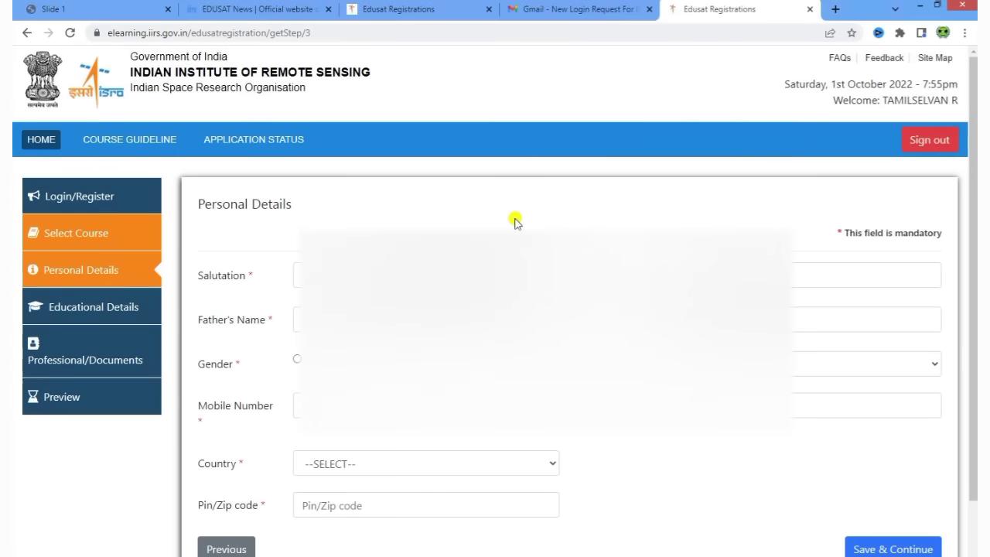
{"action": "scroll", "coordinate": [520, 225], "scroll_direction": "down", "scroll_amount": 2}
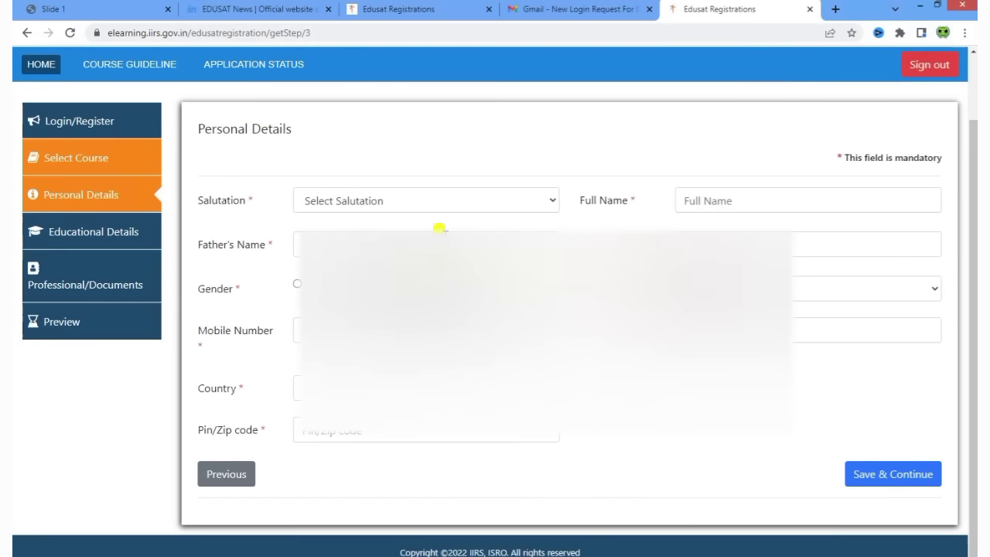
{"action": "left_click", "coordinate": [383, 202]}
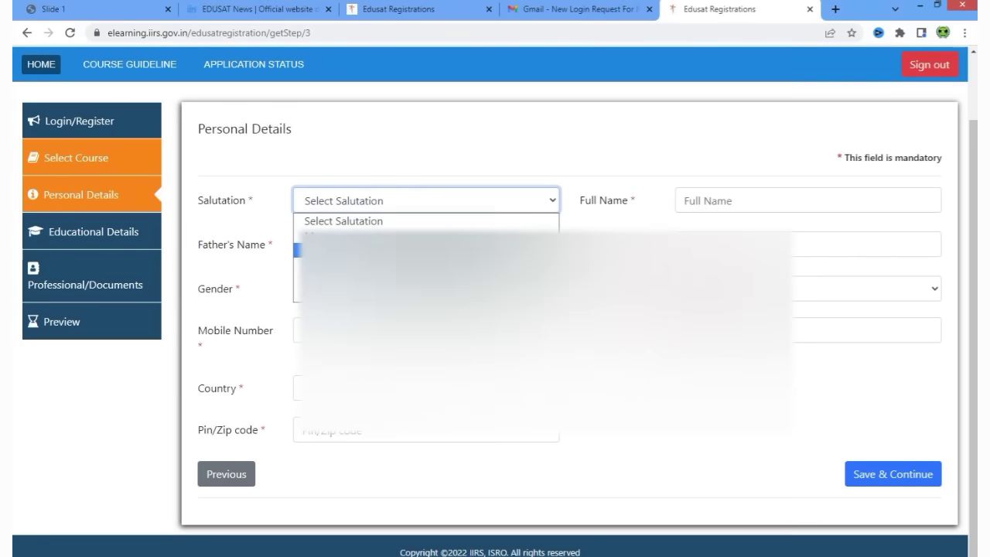
{"action": "left_click", "coordinate": [339, 232]}
{"action": "left_click", "coordinate": [747, 201]}
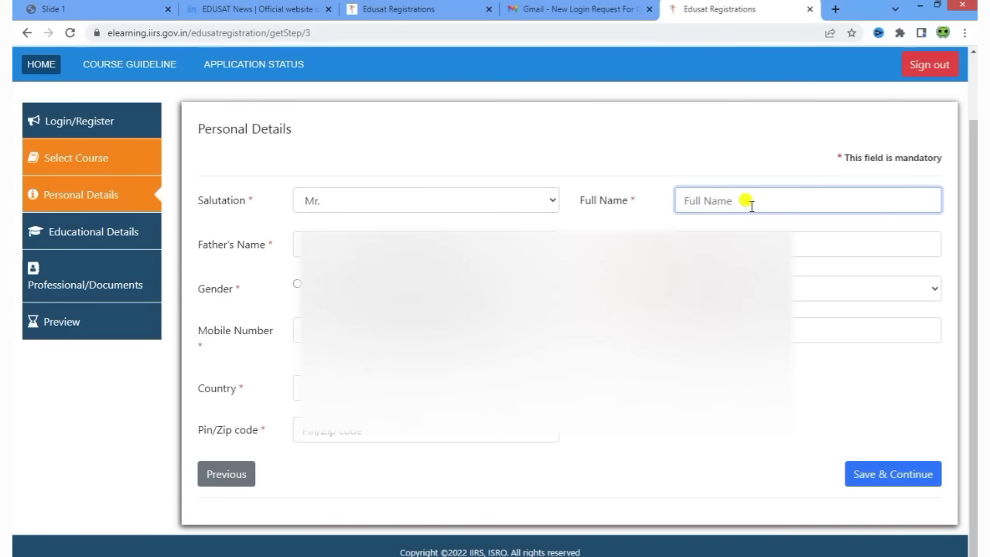
{"action": "type", "text": "TAMILSELVAN R"}
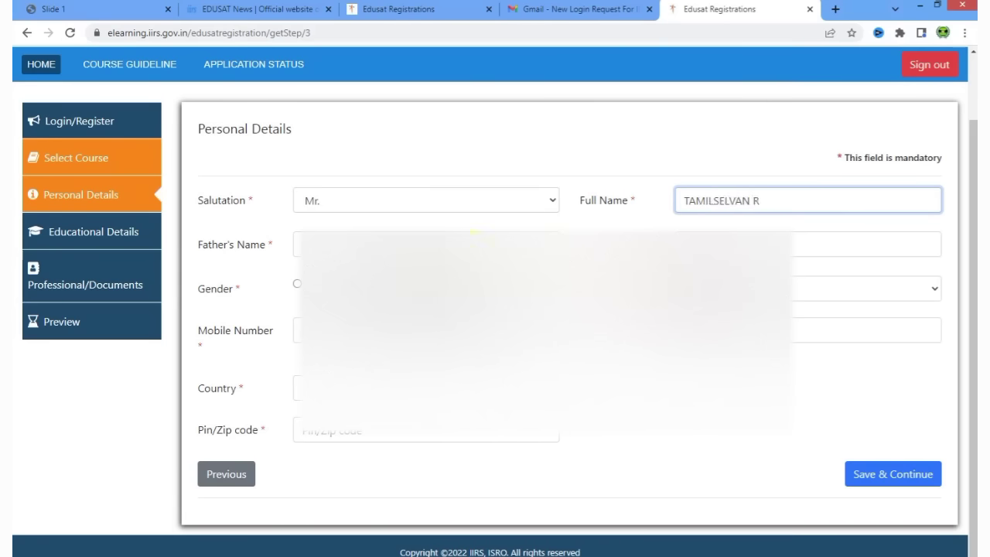
{"action": "key", "text": "Tab"}
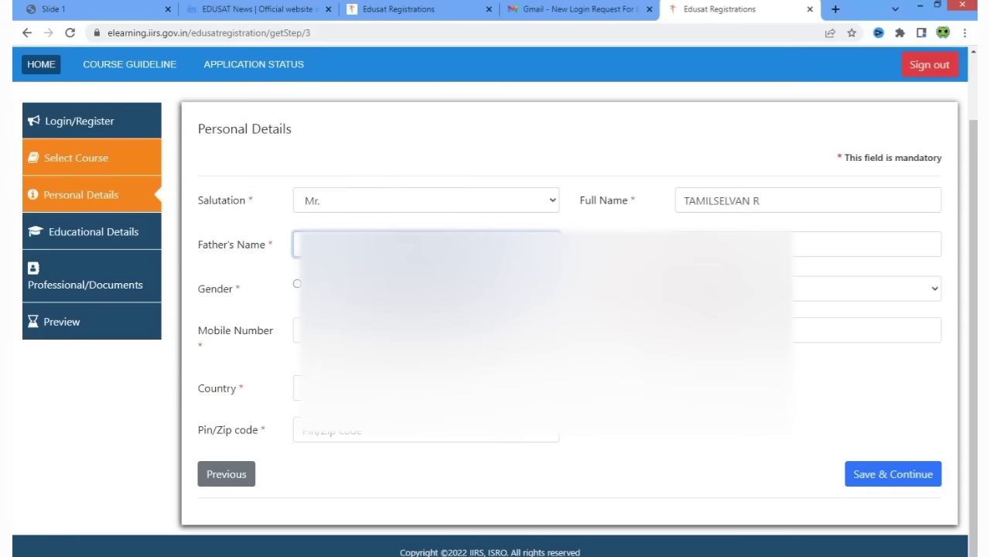
{"action": "left_click", "coordinate": [740, 232]}
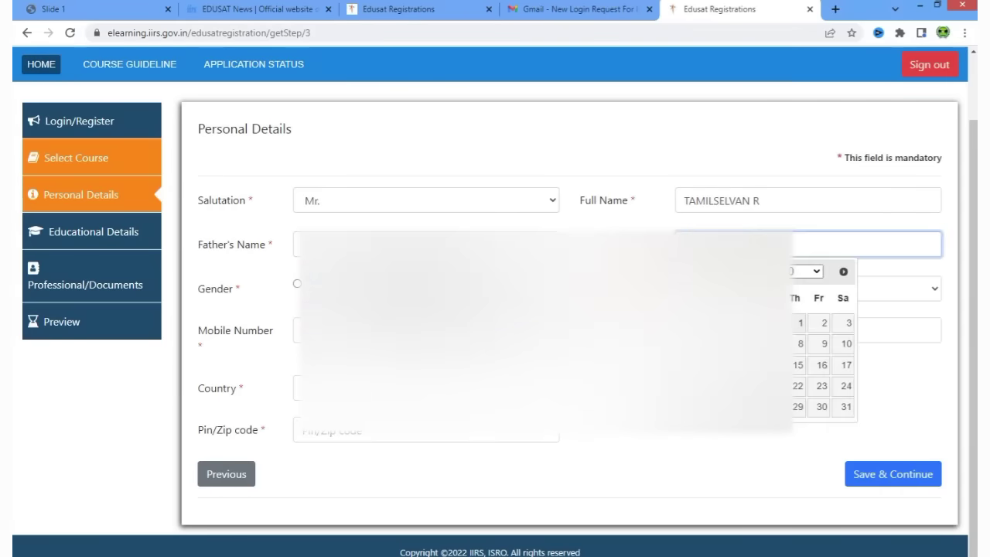
{"action": "left_click", "coordinate": [814, 271]}
{"action": "scroll", "coordinate": [801, 387], "scroll_direction": "down", "scroll_amount": 3}
{"action": "scroll", "coordinate": [800, 386], "scroll_direction": "down", "scroll_amount": 3}
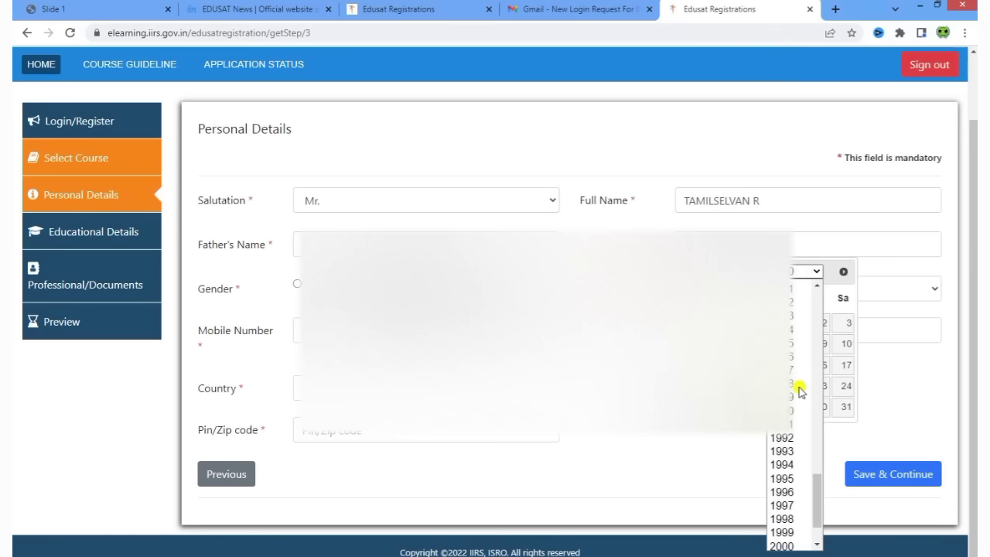
{"action": "left_click", "coordinate": [783, 523]}
{"action": "left_click", "coordinate": [762, 270]}
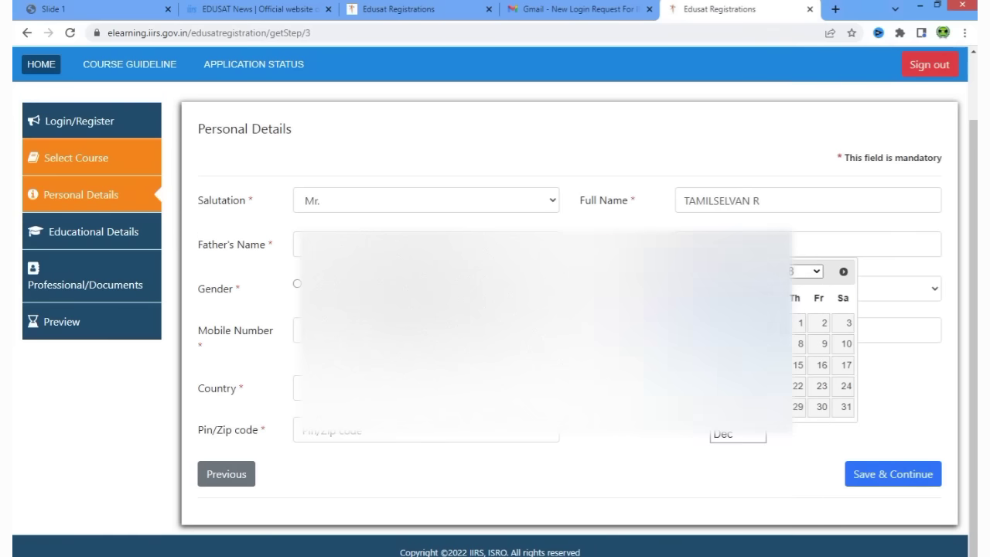
{"action": "left_click", "coordinate": [758, 340]}
{"action": "left_click", "coordinate": [820, 390]}
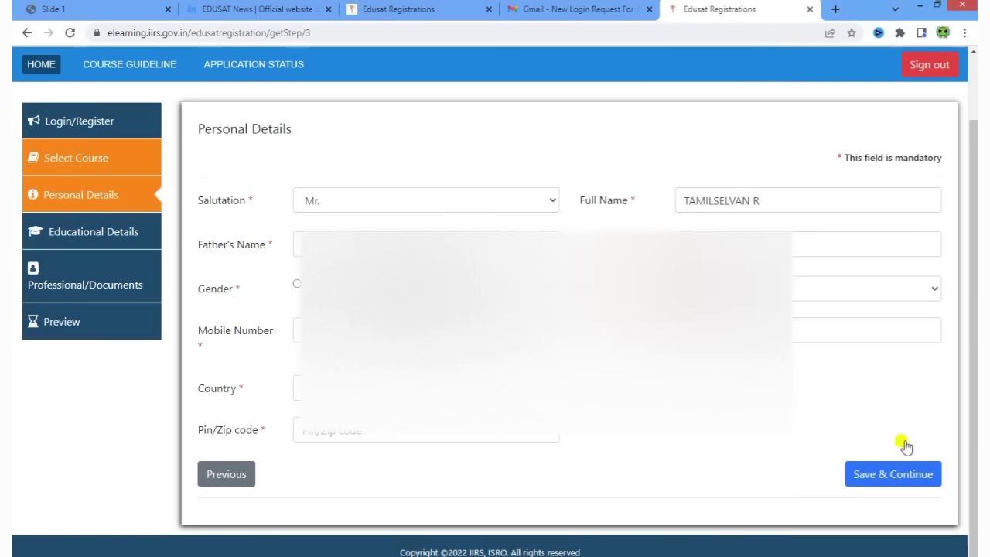
Set gender to the first option, choose a nationality, and focus the mobile number field
{"action": "left_click", "coordinate": [298, 325]}
{"action": "left_click", "coordinate": [297, 284]}
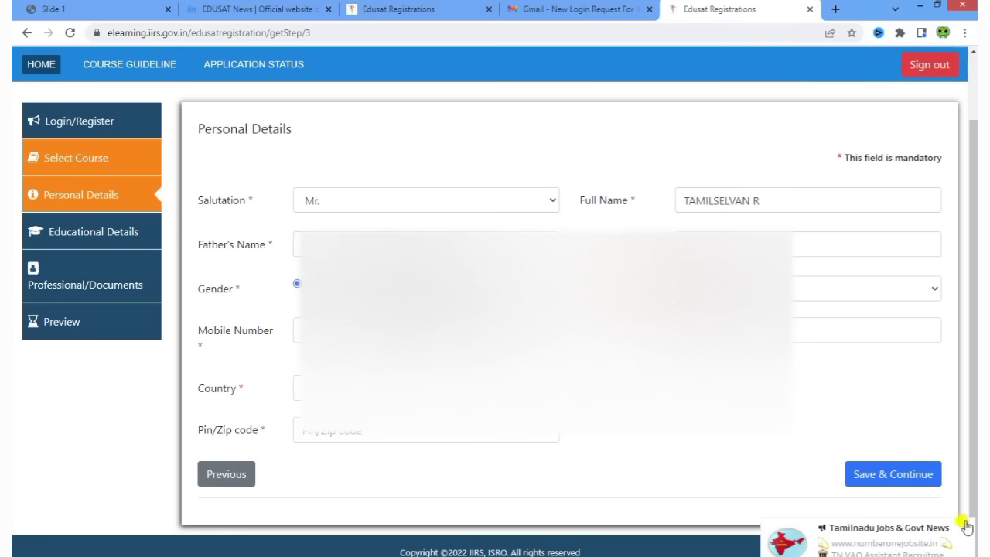
{"action": "left_click", "coordinate": [859, 289]}
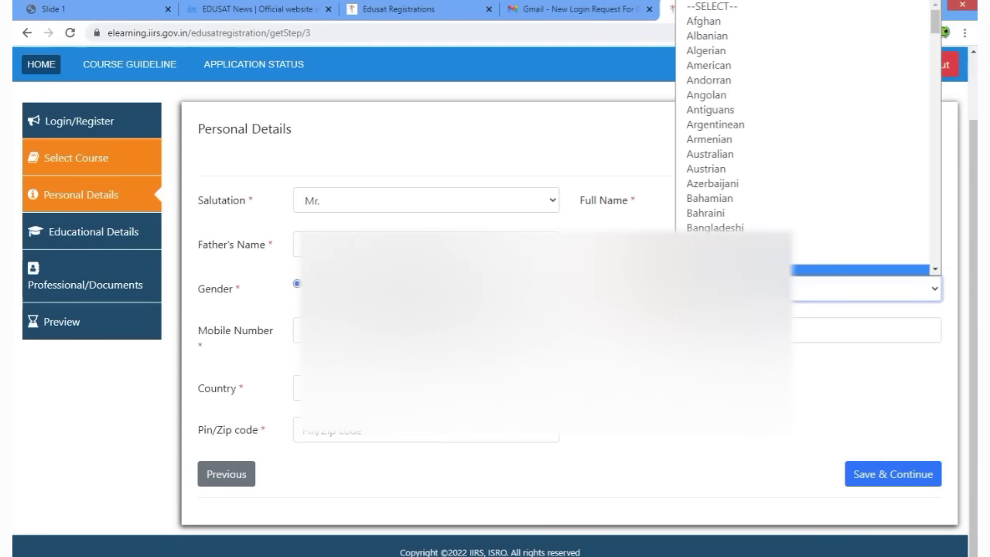
{"action": "scroll", "coordinate": [740, 164], "scroll_direction": "down", "scroll_amount": 10}
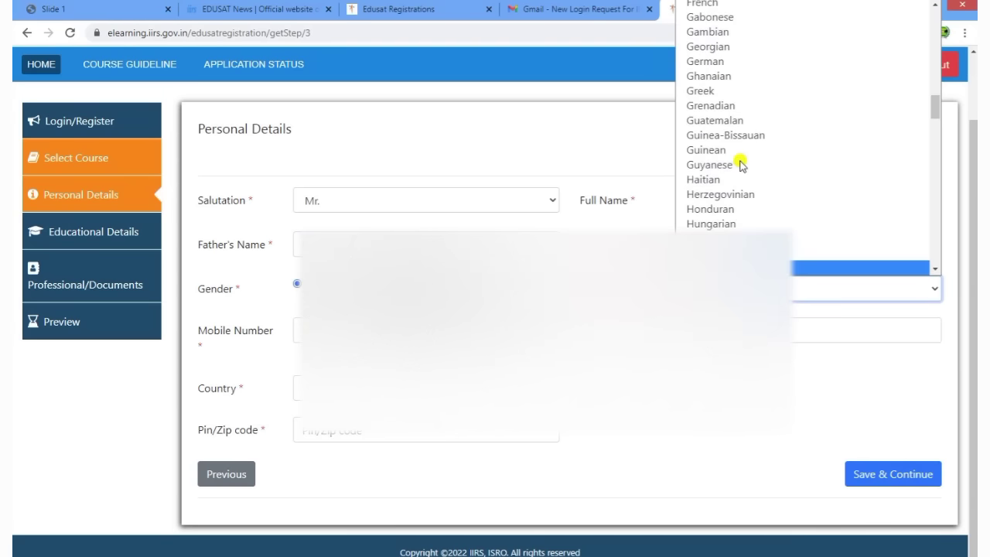
{"action": "left_click", "coordinate": [740, 164]}
{"action": "left_click", "coordinate": [348, 330]}
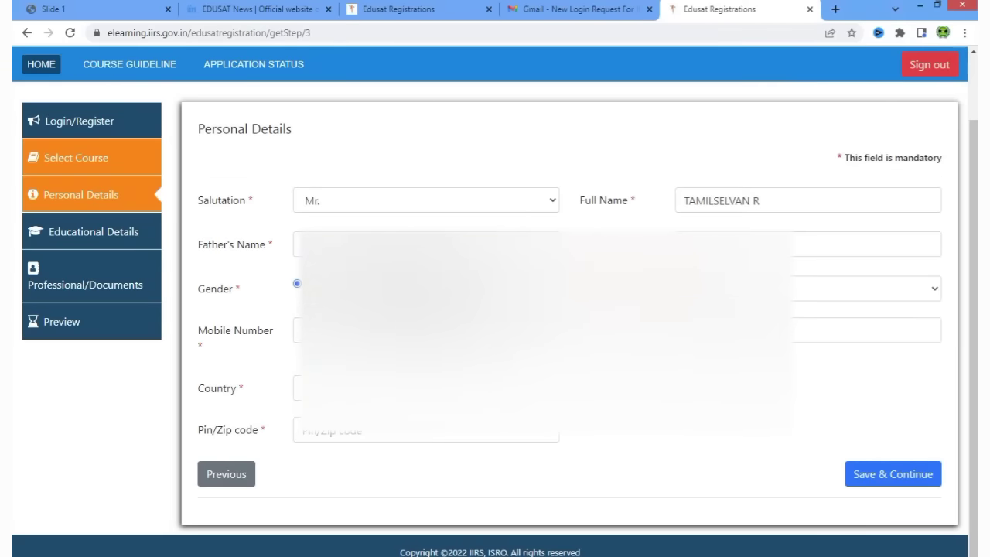
{"action": "left_click", "coordinate": [348, 331]}
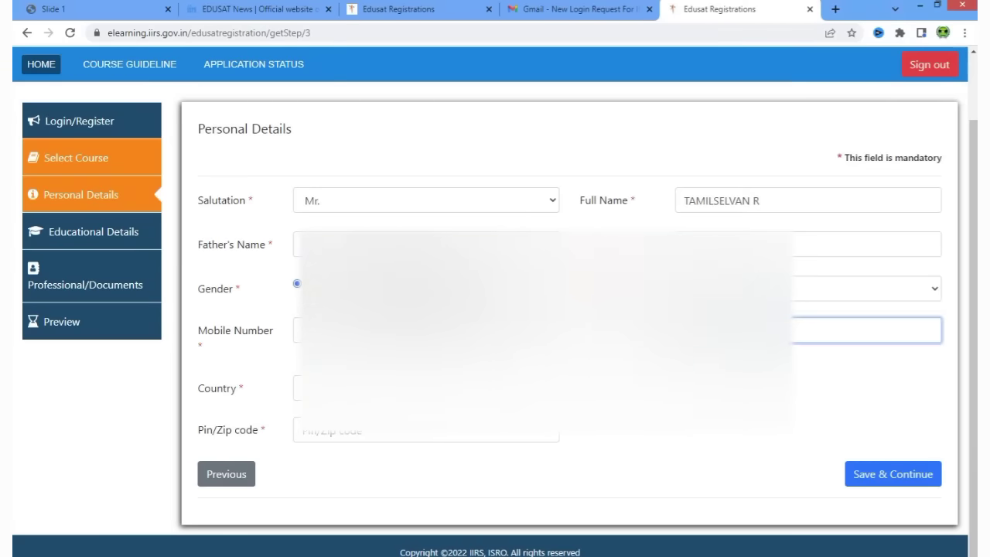